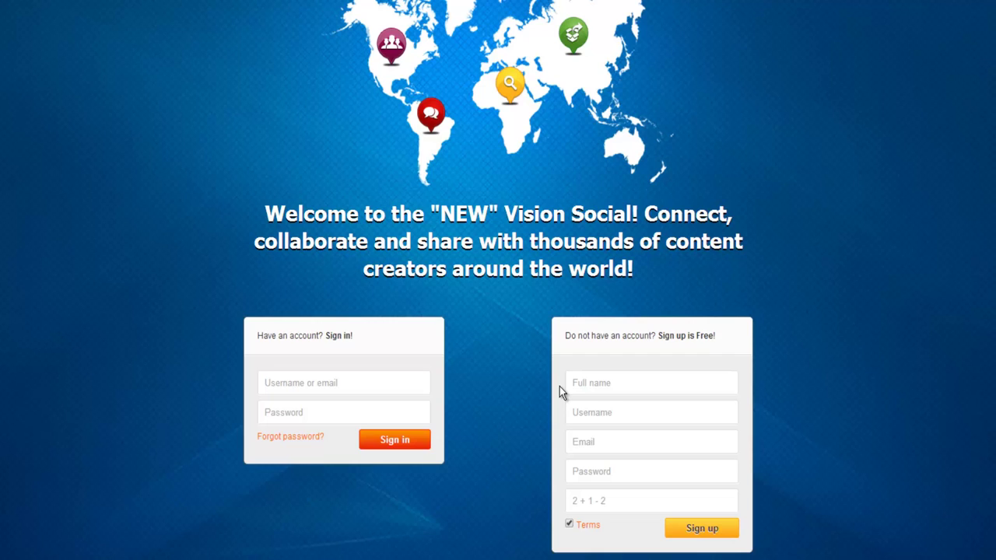
- Sign in to Vision Social with the account username and password
left_click(293, 386)
type("jmcclung")
key("Tab")
type("••••••••")
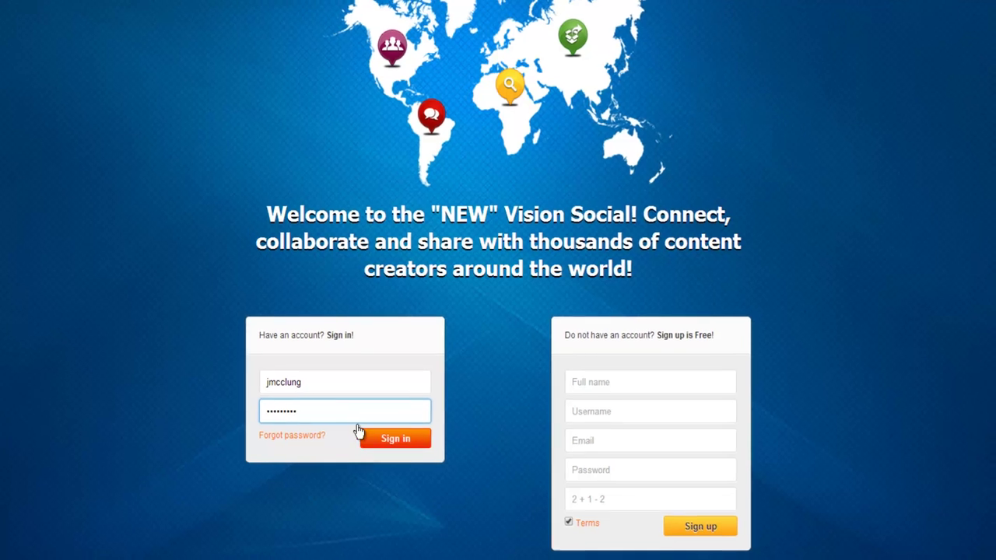
left_click(394, 439)
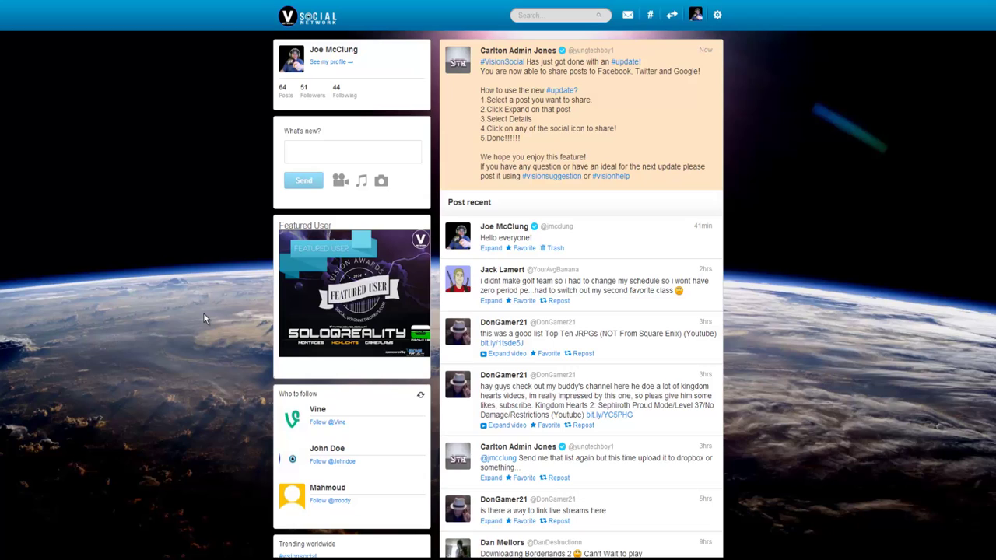
- Open your own profile page and look over its banner, About Me box and posts
left_click(696, 16)
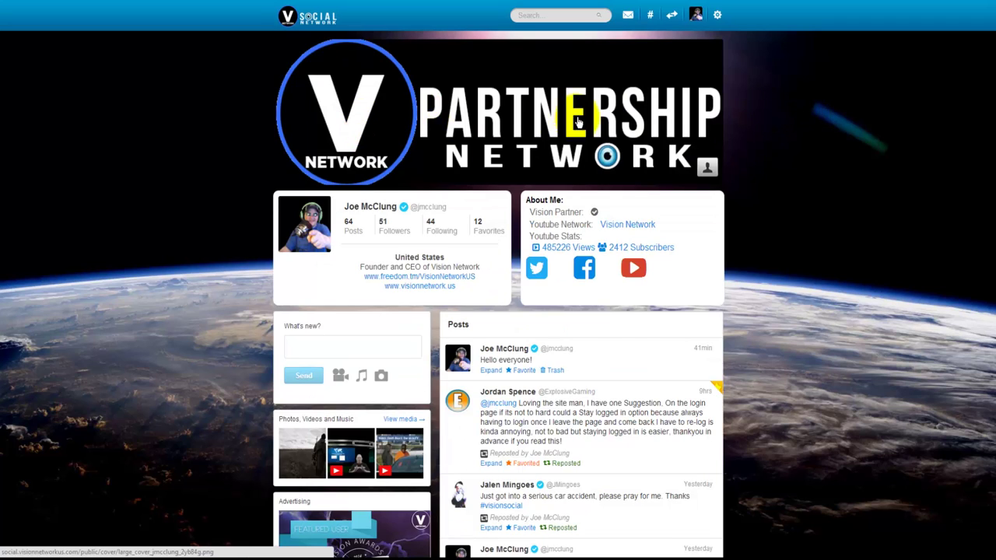
left_click(154, 324)
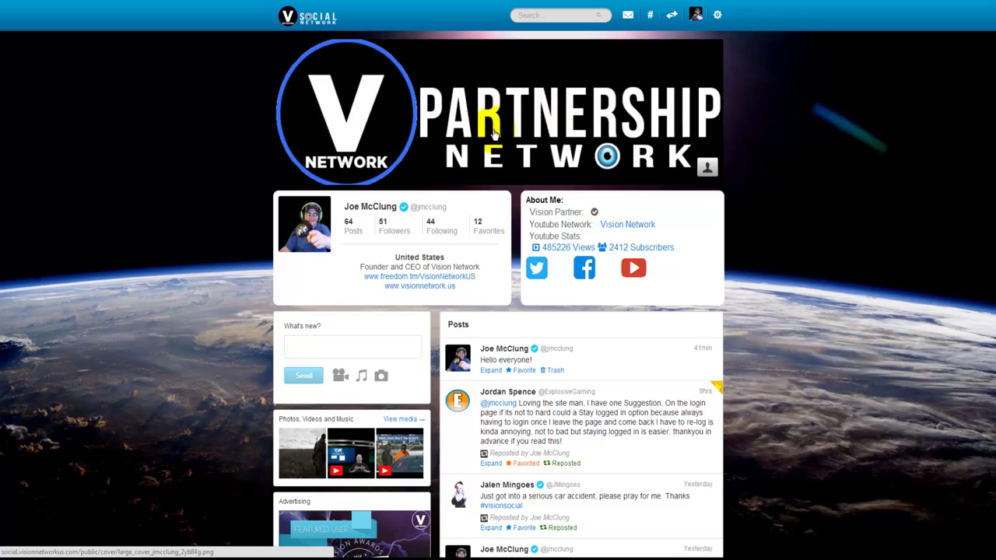
left_click(154, 305)
left_click(156, 398)
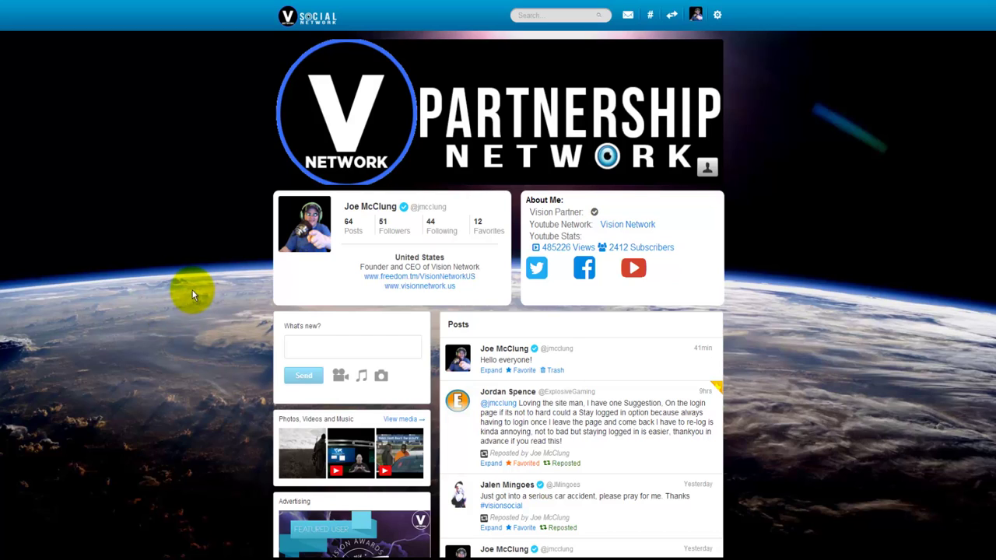
- Open Edit Profile from the gear menu and place the cursor in the Bio field
left_click(718, 16)
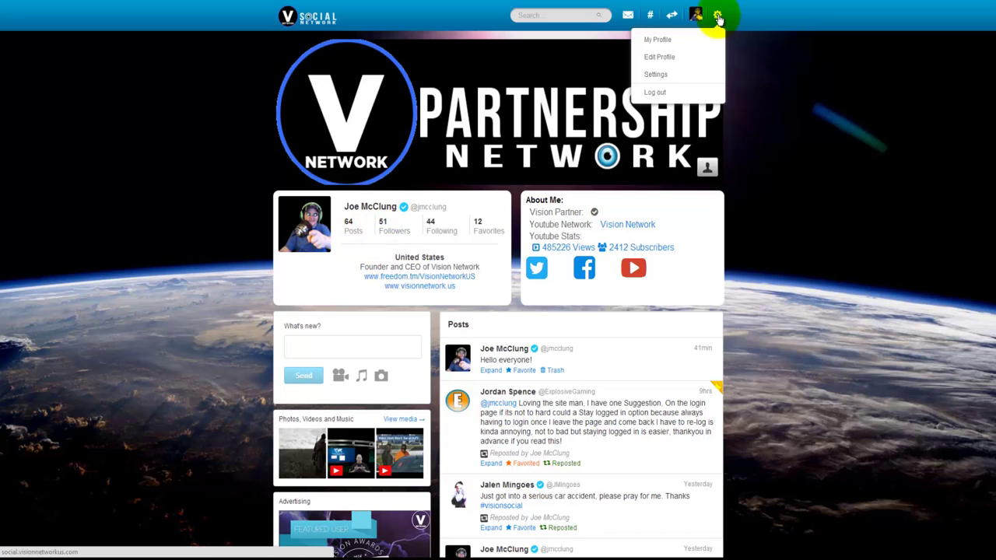
left_click(677, 59)
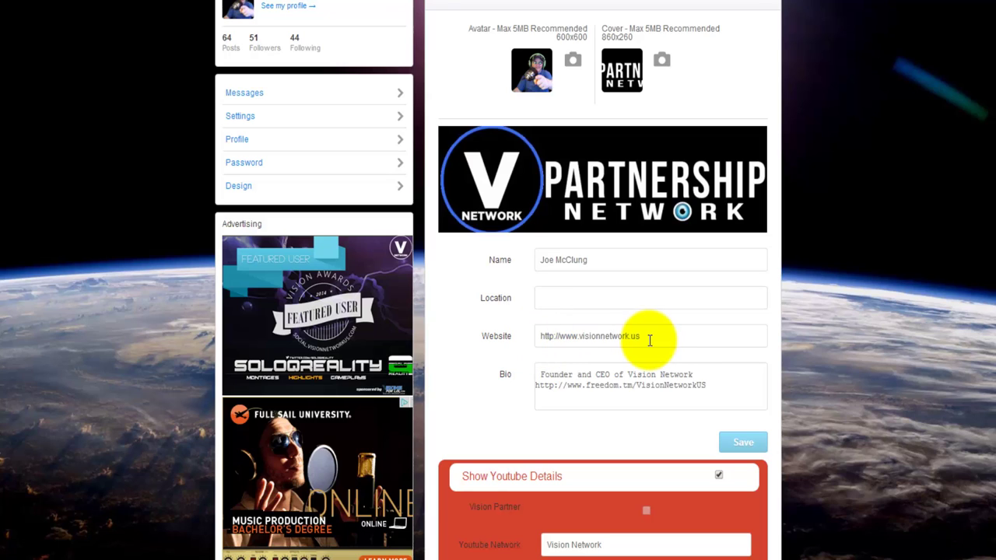
left_click(539, 376)
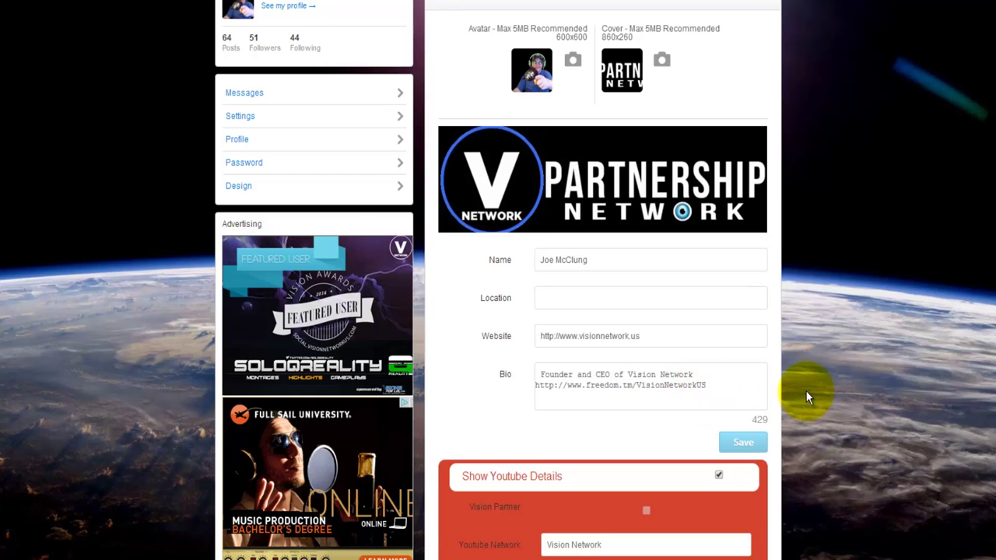
- Enable Show Youtube Details and YouTube Stats, check the Twitter and Facebook links, and save
scroll(806, 392, "down", 3)
scroll(805, 396, "down", 1)
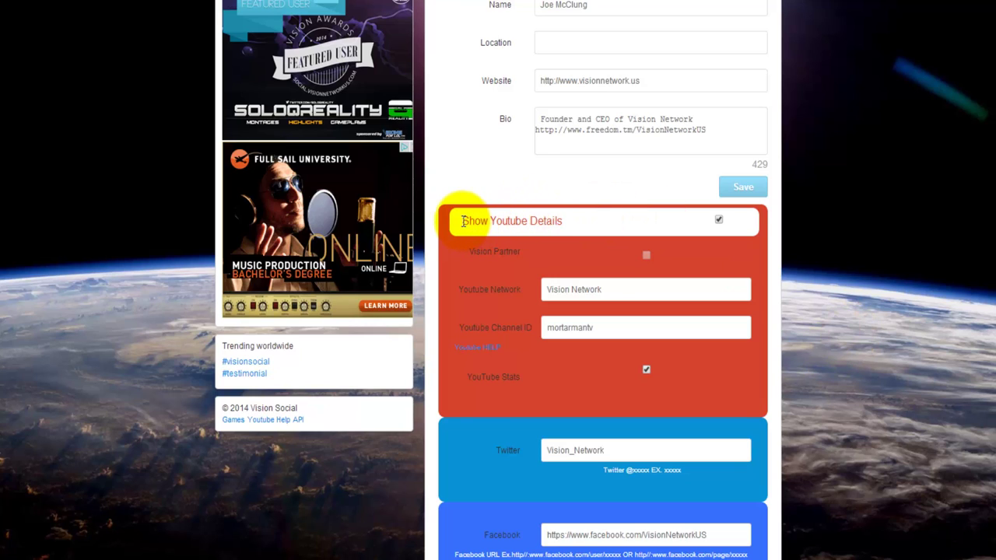
left_click(718, 221)
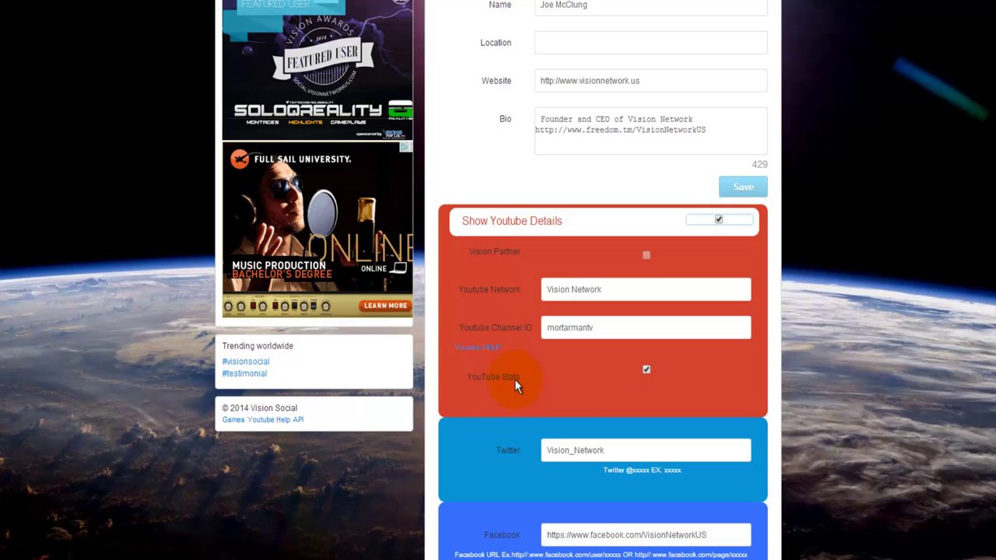
left_click(644, 368)
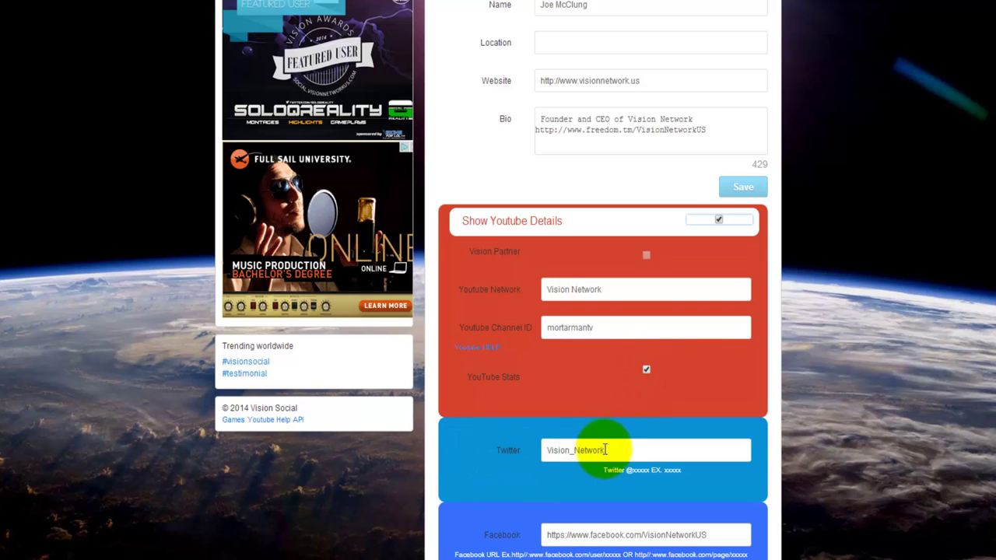
left_click(551, 449)
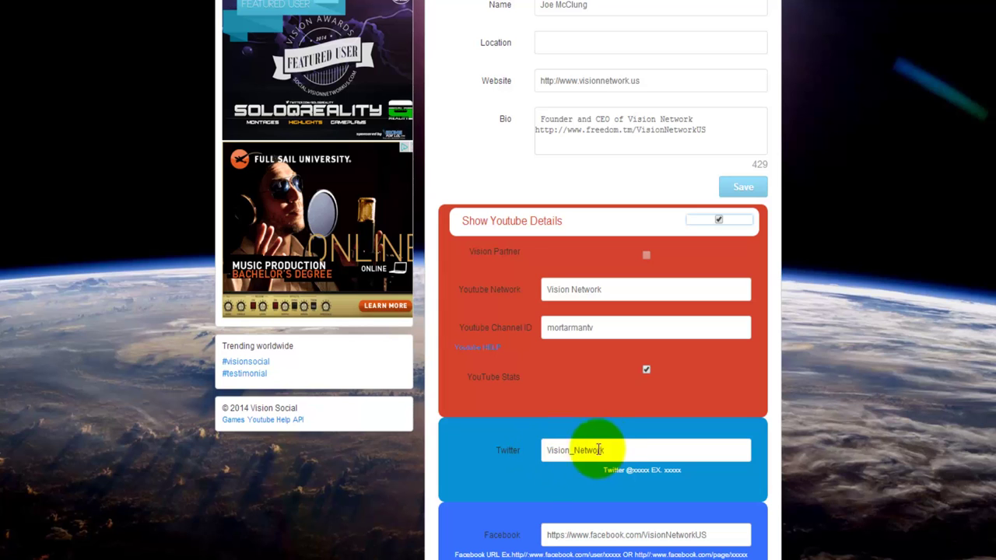
left_click(552, 535)
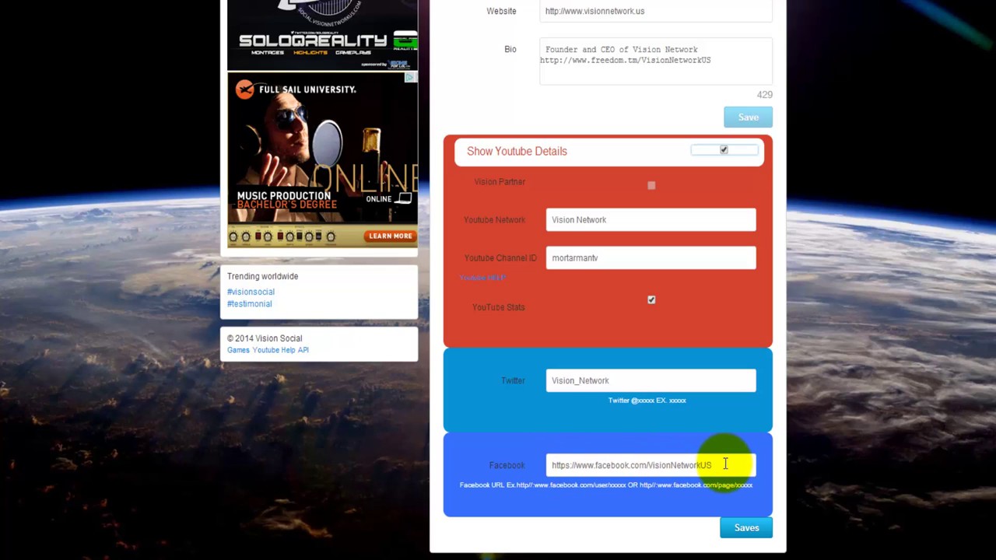
left_click(745, 528)
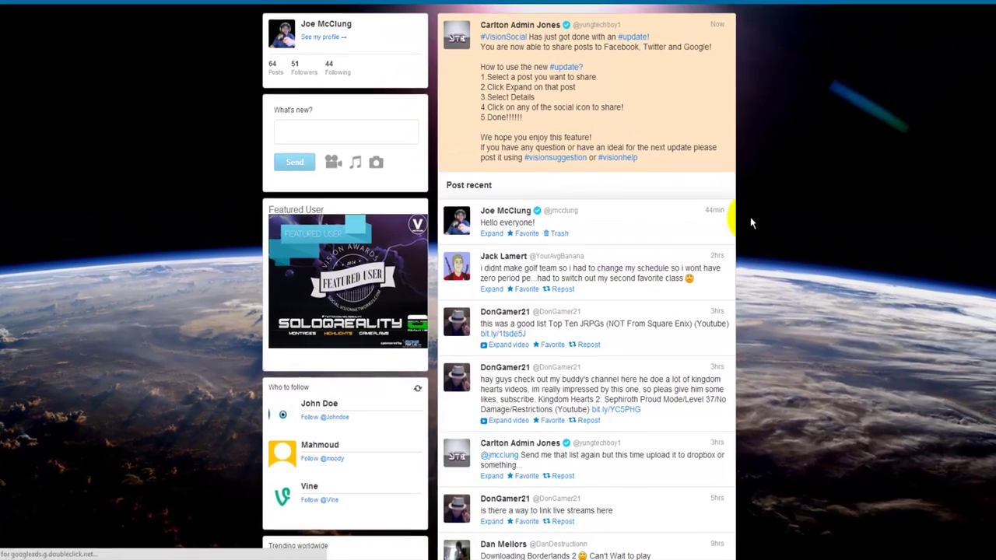
- Save the Design settings with the tiled, centered Earth-from-space background and current colours
left_click(717, 15)
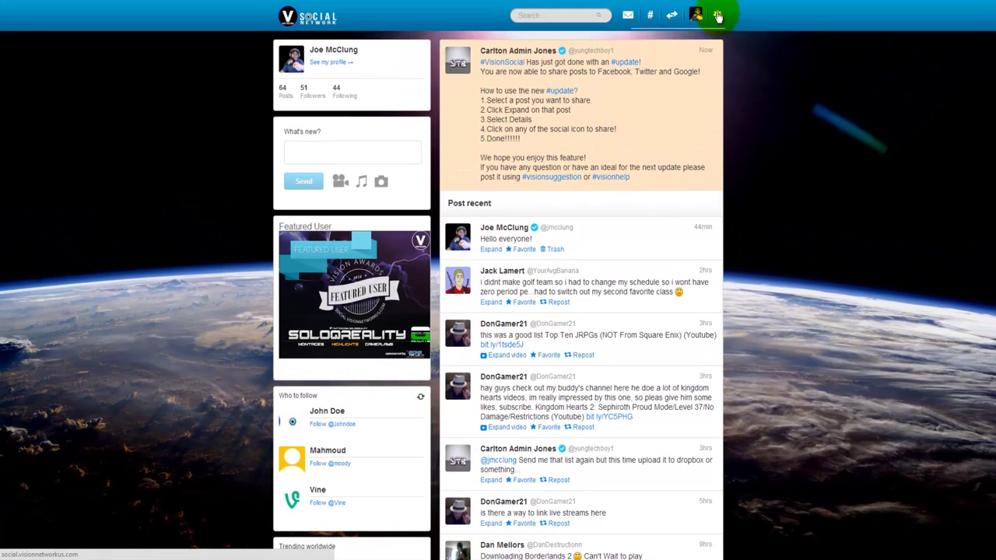
left_click(672, 61)
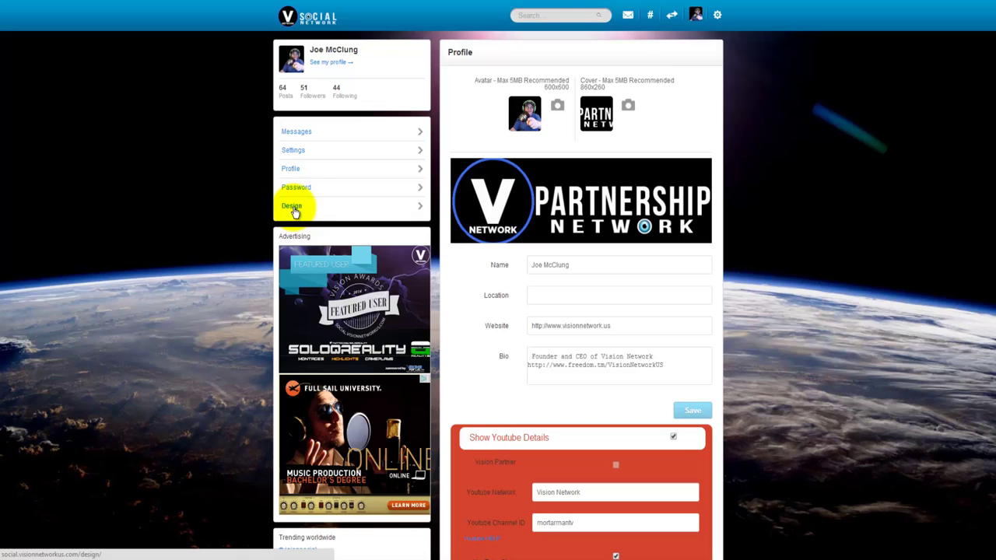
left_click(291, 207)
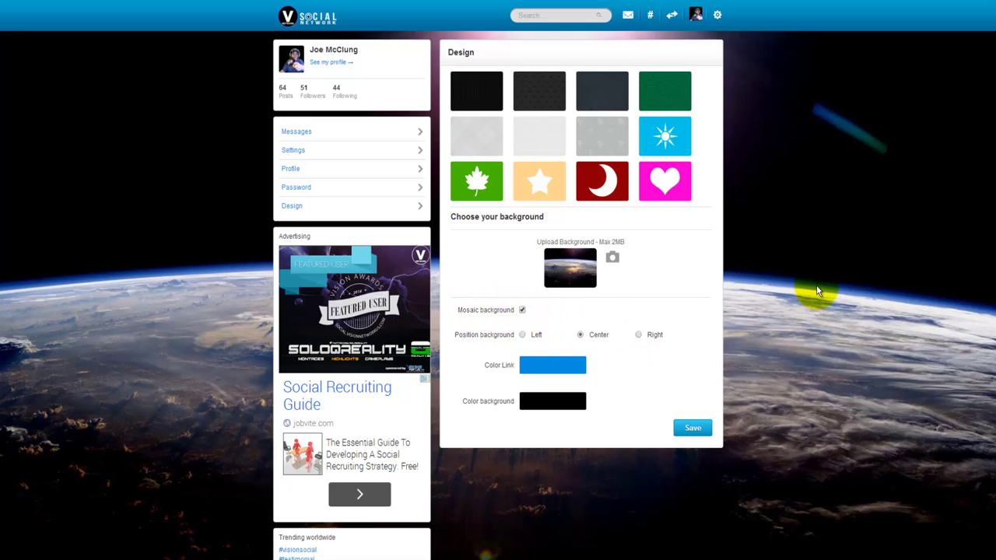
scroll(814, 288, "down", 2)
scroll(813, 288, "up", 2)
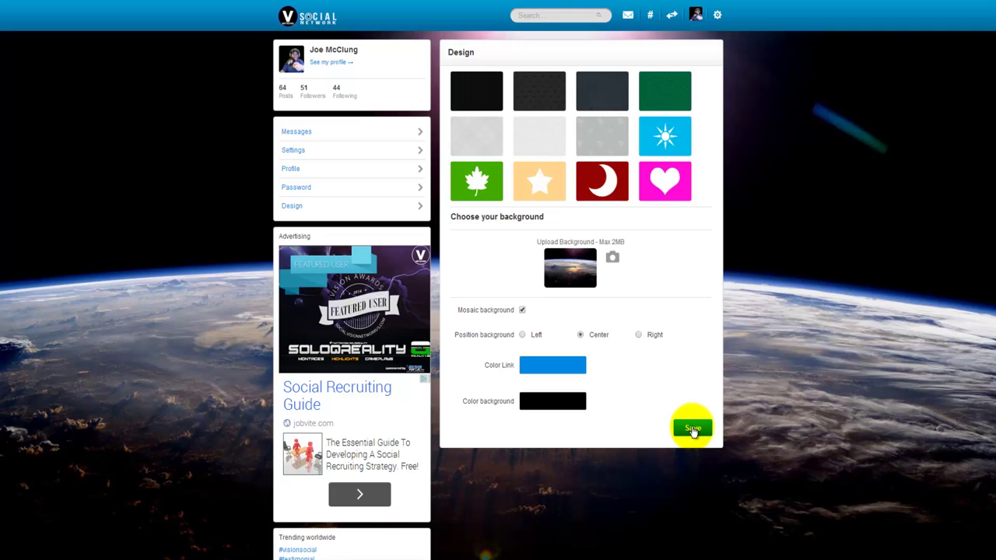
left_click(692, 428)
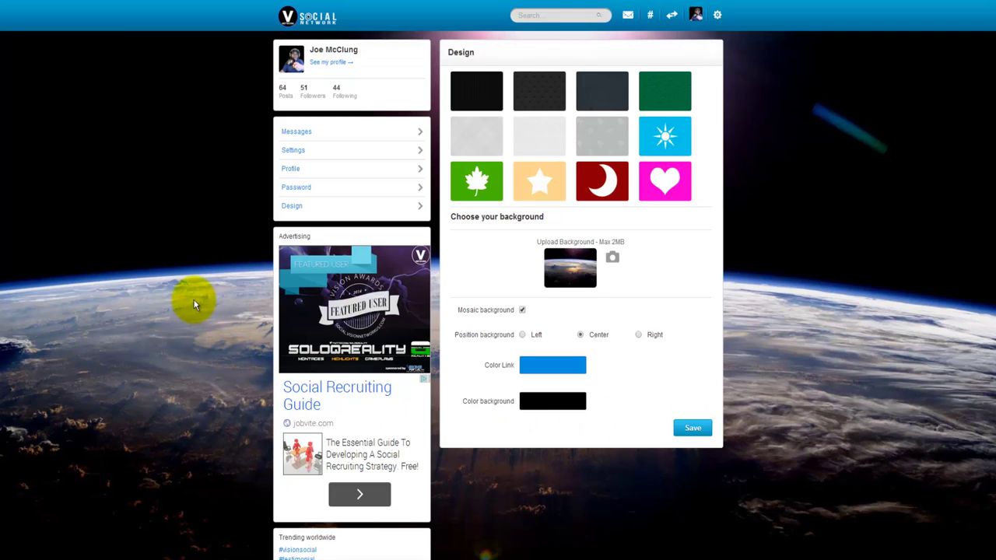
- Return to your profile page and scroll down through its posts
left_click(695, 16)
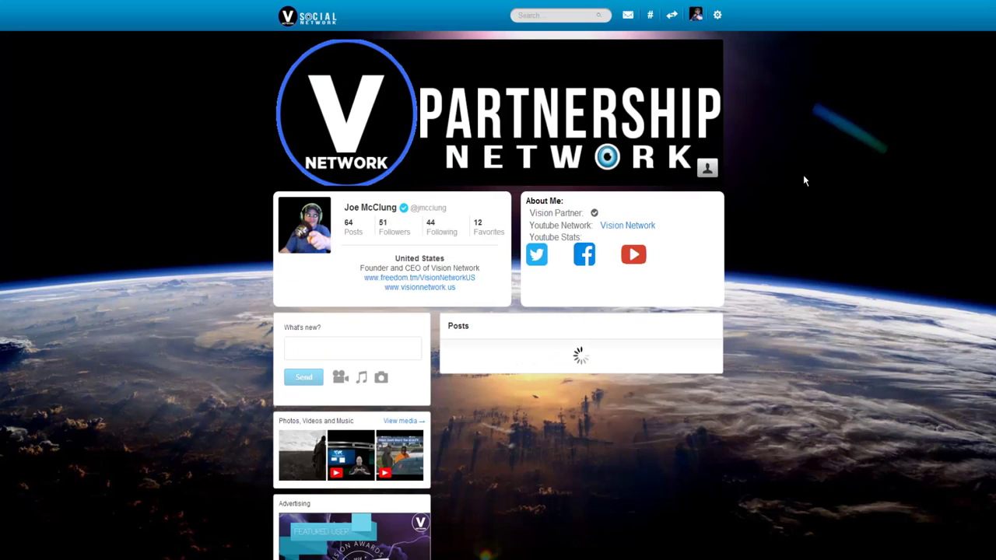
scroll(803, 179, "down", 4)
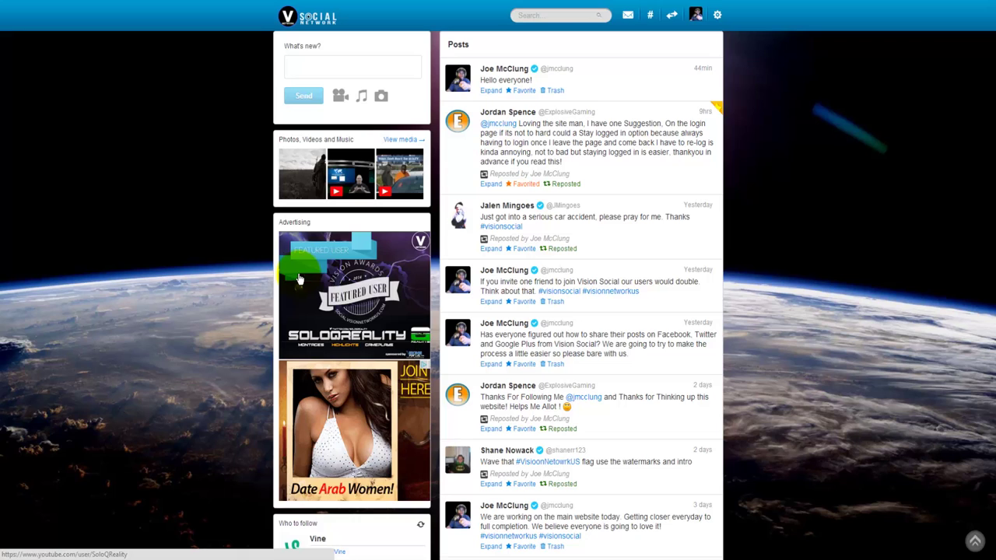
scroll(197, 299, "down", 2)
scroll(198, 298, "down", 2)
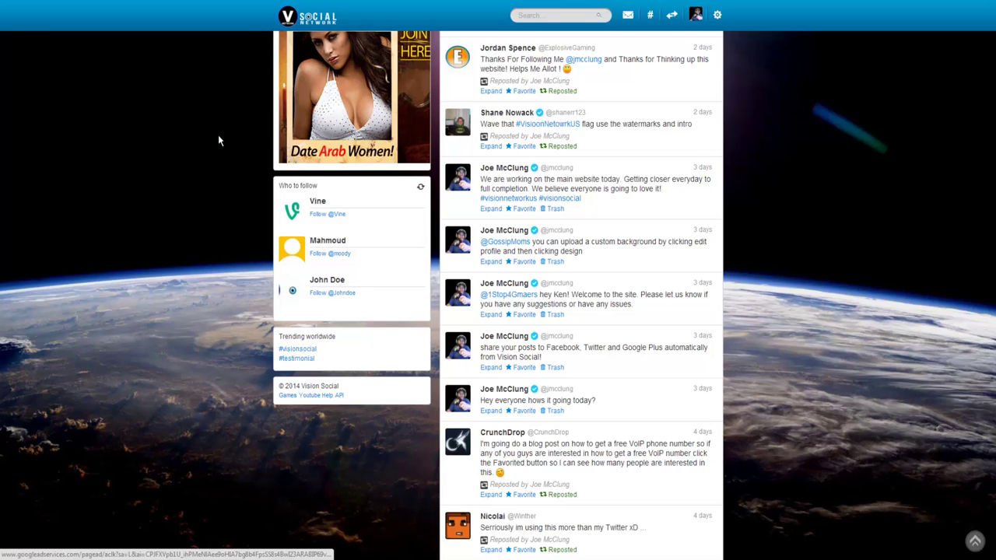
left_click(284, 196)
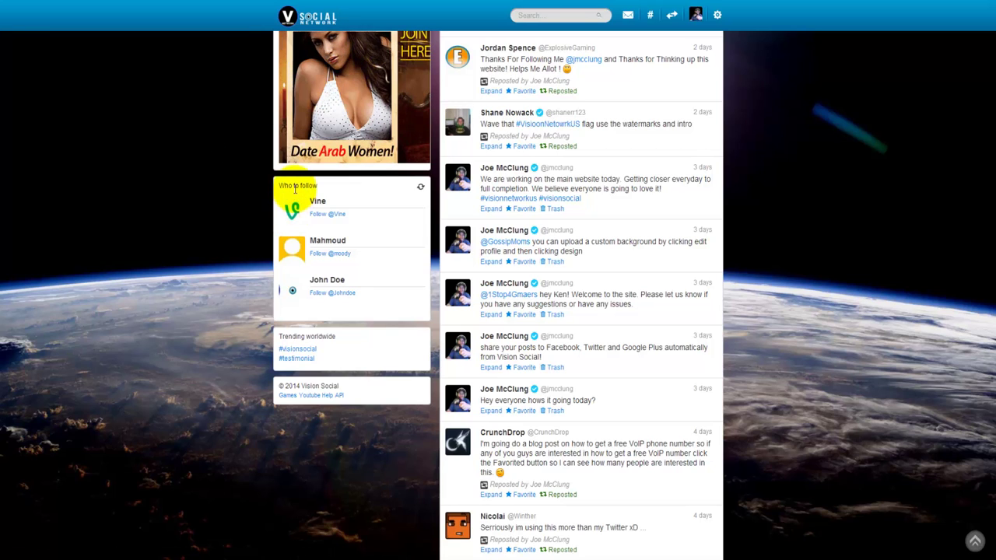
left_click(317, 203)
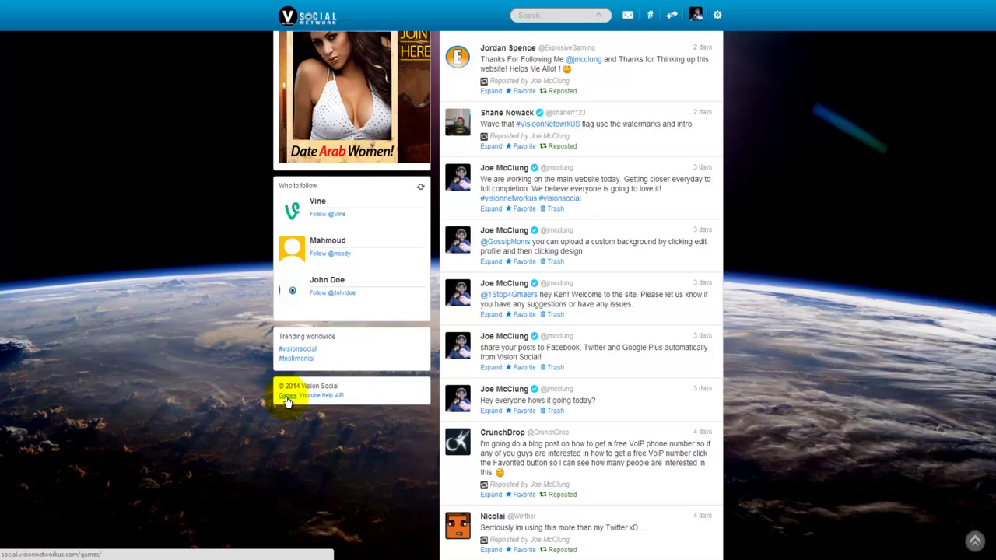
scroll(216, 358, "up", 5)
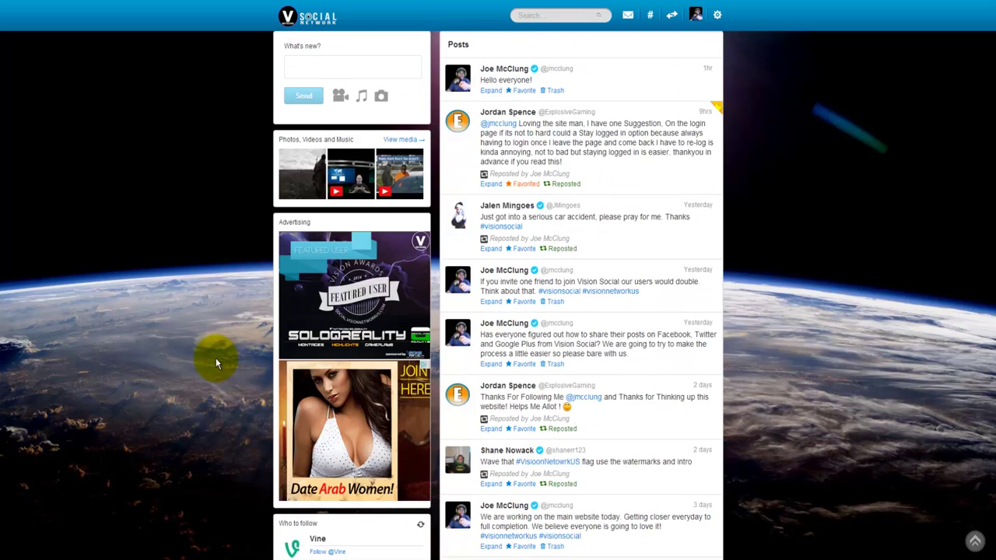
scroll(215, 358, "up", 4)
scroll(215, 358, "down", 3)
scroll(194, 342, "down", 2)
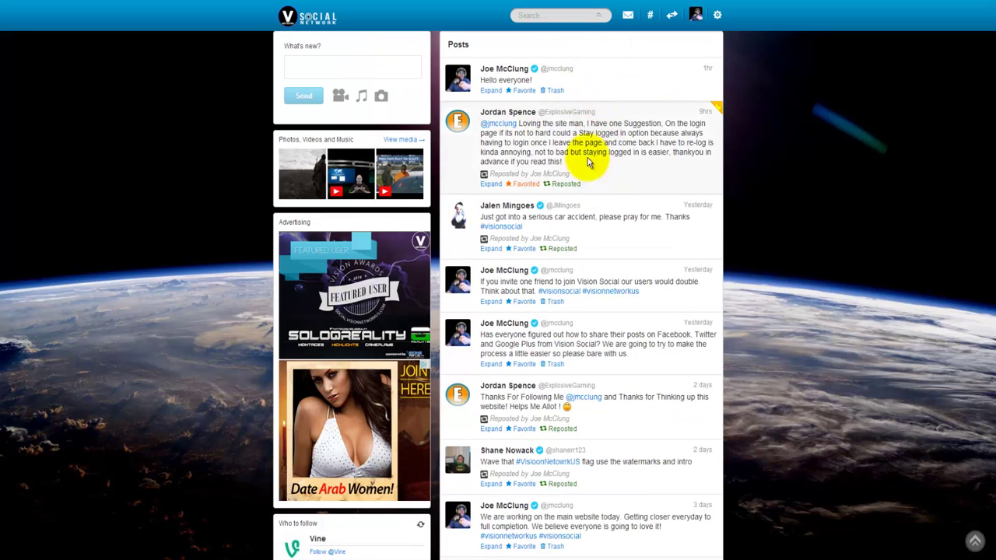
scroll(603, 243, "down", 1)
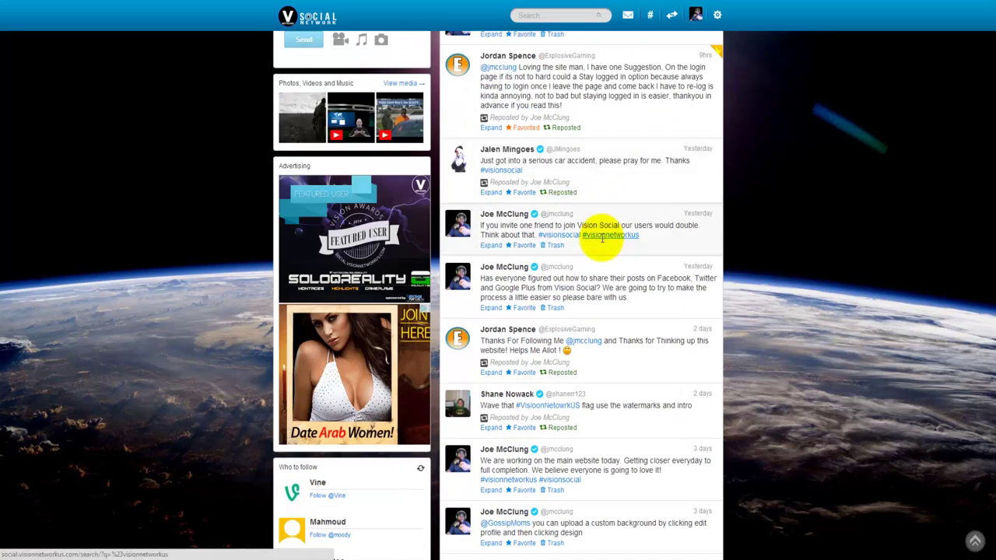
scroll(602, 243, "down", 2)
scroll(603, 241, "down", 1)
scroll(602, 239, "down", 2)
scroll(602, 239, "down", 4)
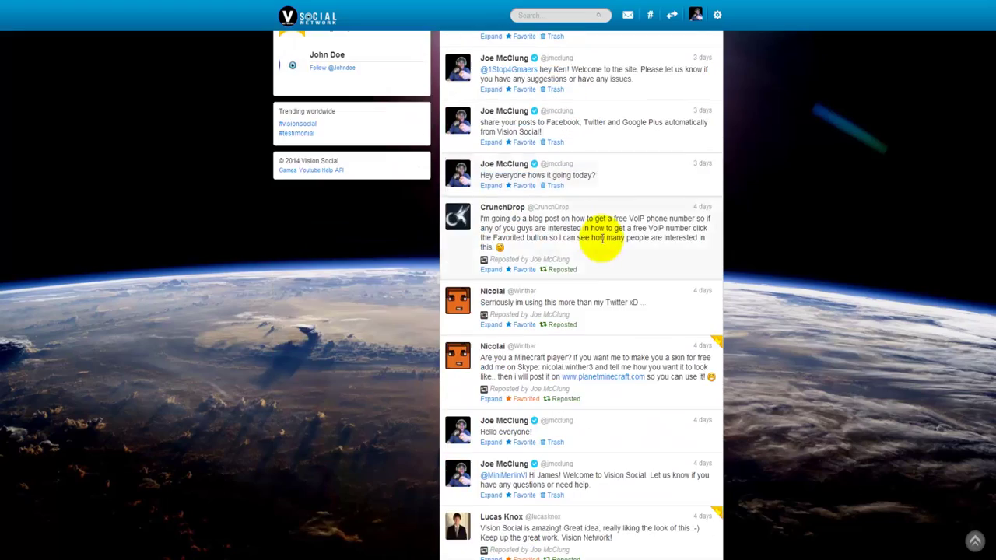
scroll(602, 239, "down", 2)
scroll(602, 239, "down", 3)
scroll(602, 240, "up", 5)
scroll(602, 238, "up", 5)
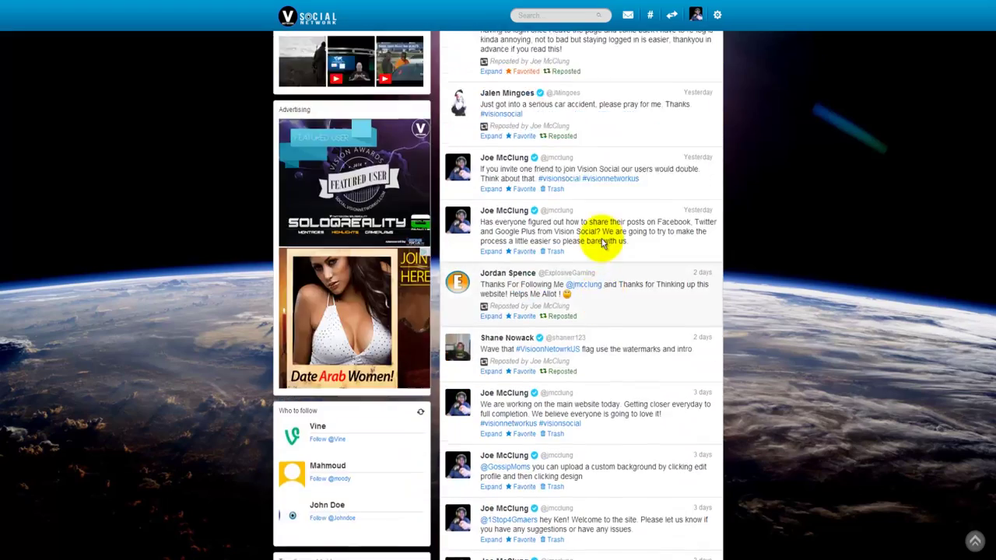
scroll(596, 223, "up", 5)
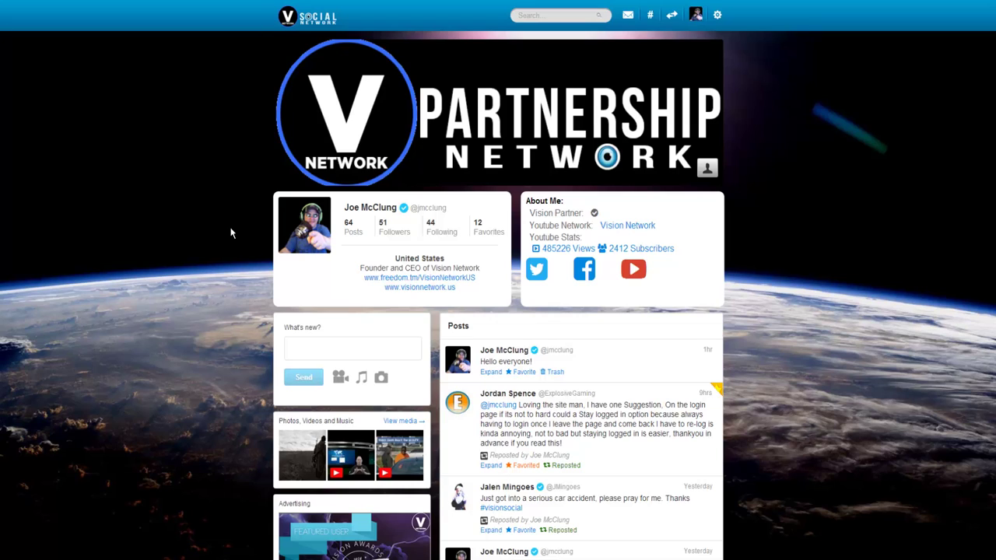
left_click(307, 17)
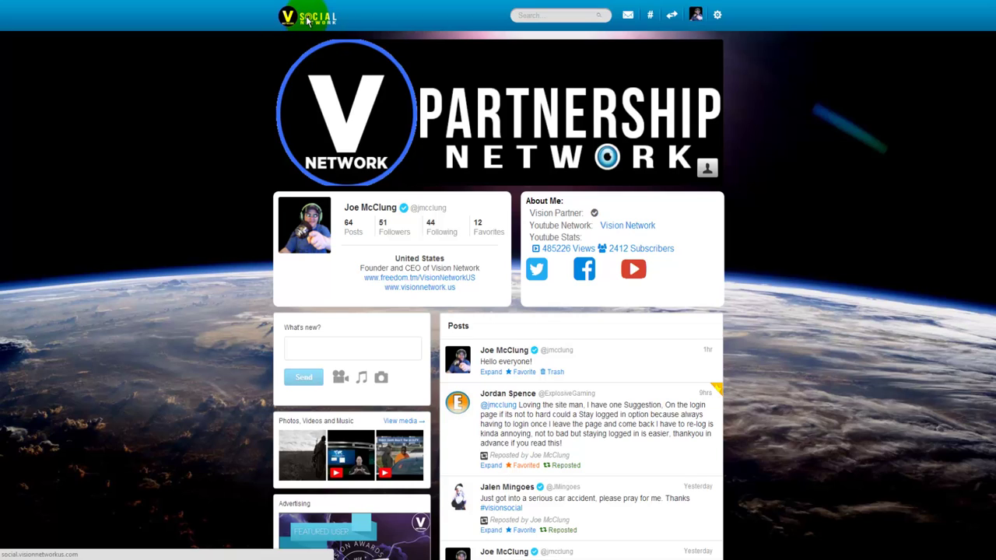
- Go to the home feed via the logo, scroll through the recent posts and back to the top
left_click(308, 19)
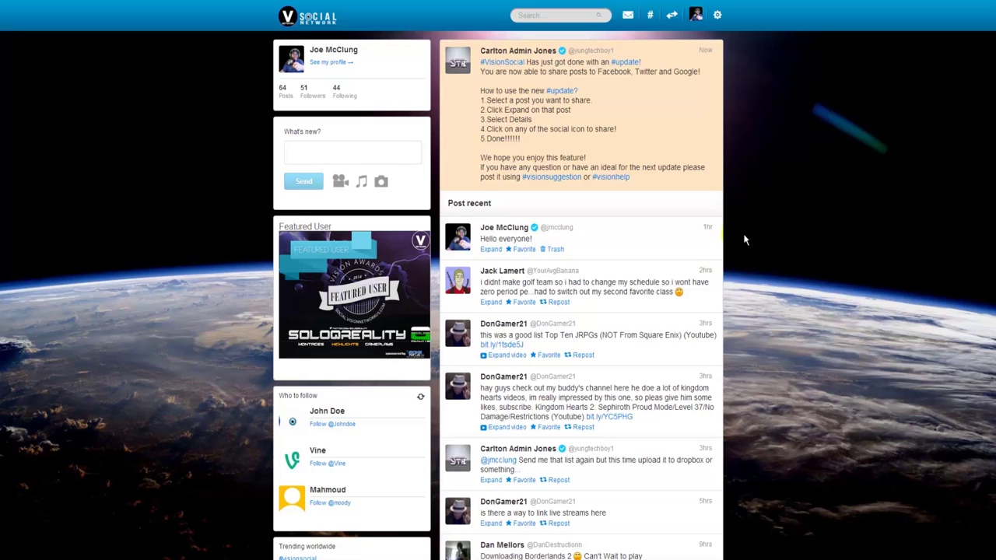
scroll(742, 241, "down", 1)
scroll(743, 240, "down", 2)
scroll(743, 241, "down", 2)
scroll(743, 240, "down", 2)
scroll(742, 240, "down", 2)
scroll(743, 241, "down", 3)
scroll(742, 241, "down", 1)
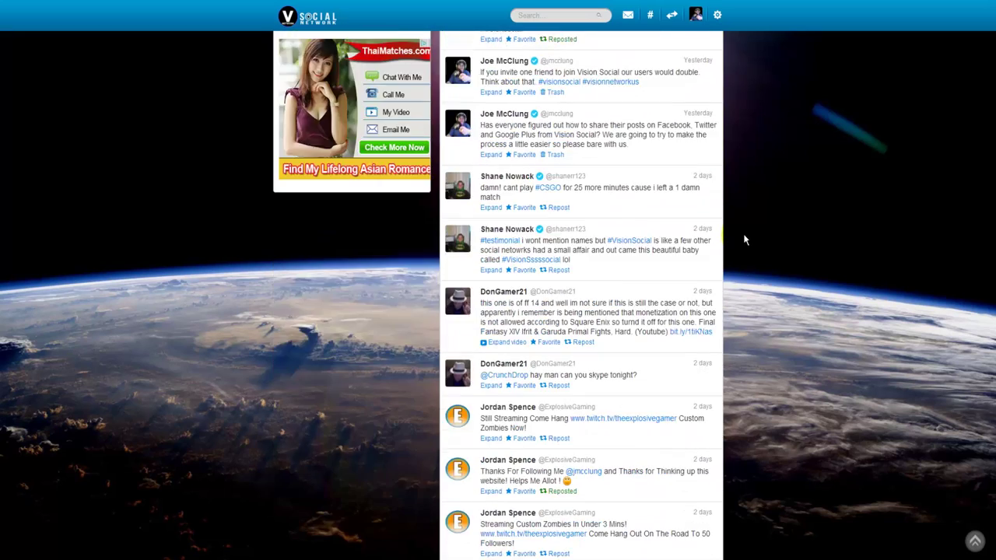
scroll(742, 240, "up", 4)
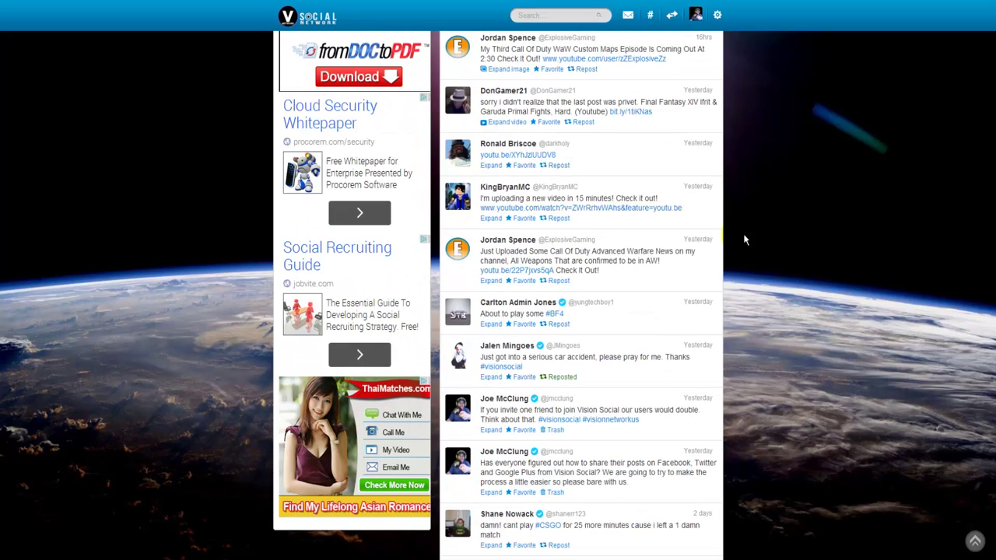
scroll(742, 240, "down", 2)
scroll(743, 241, "down", 3)
scroll(743, 241, "down", 2)
scroll(742, 241, "down", 2)
scroll(743, 240, "down", 3)
scroll(743, 240, "up", 3)
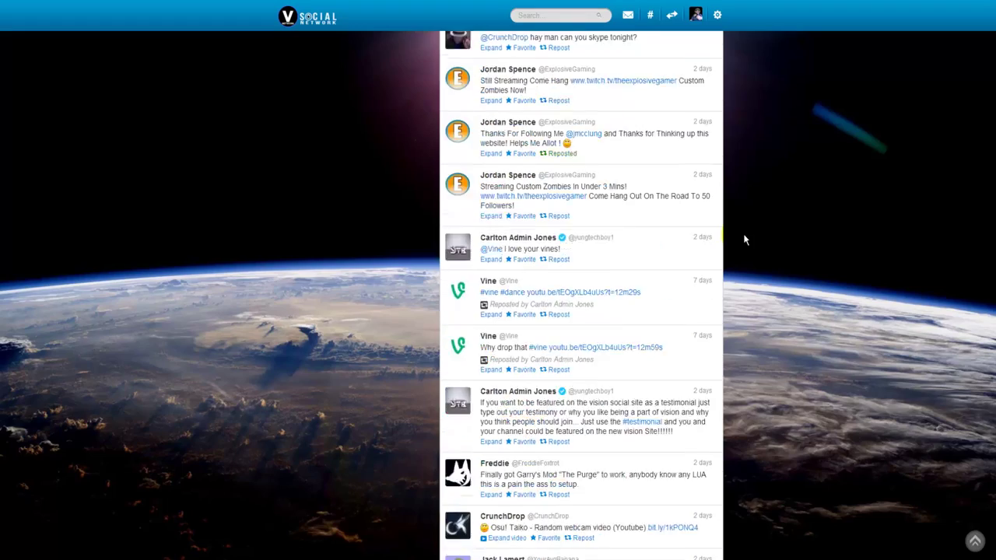
scroll(743, 240, "up", 4)
scroll(743, 241, "up", 3)
scroll(743, 240, "up", 3)
scroll(743, 240, "up", 4)
scroll(743, 240, "up", 1)
scroll(743, 240, "up", 3)
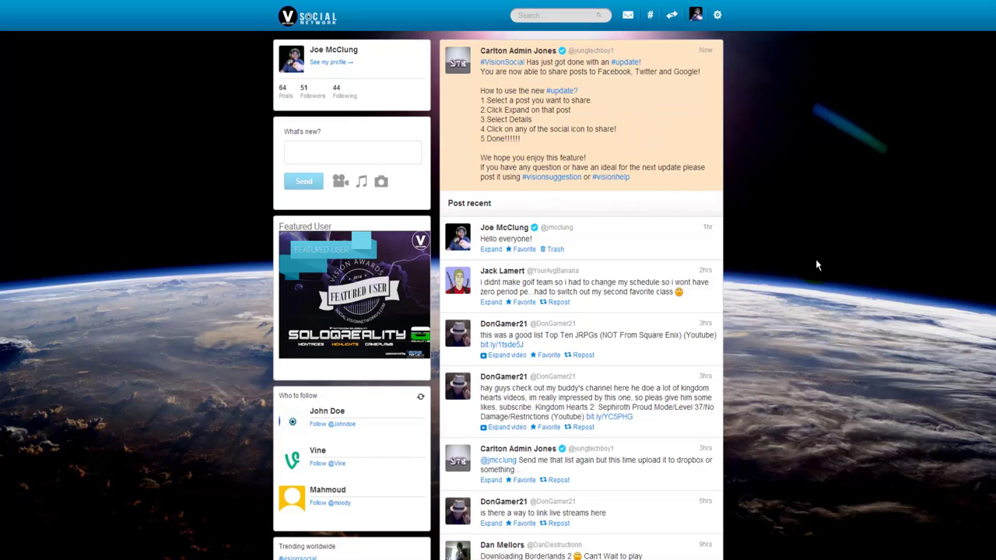
- Type 'Hello everyone!' in the What's new? box and add a video link field
left_click(292, 149)
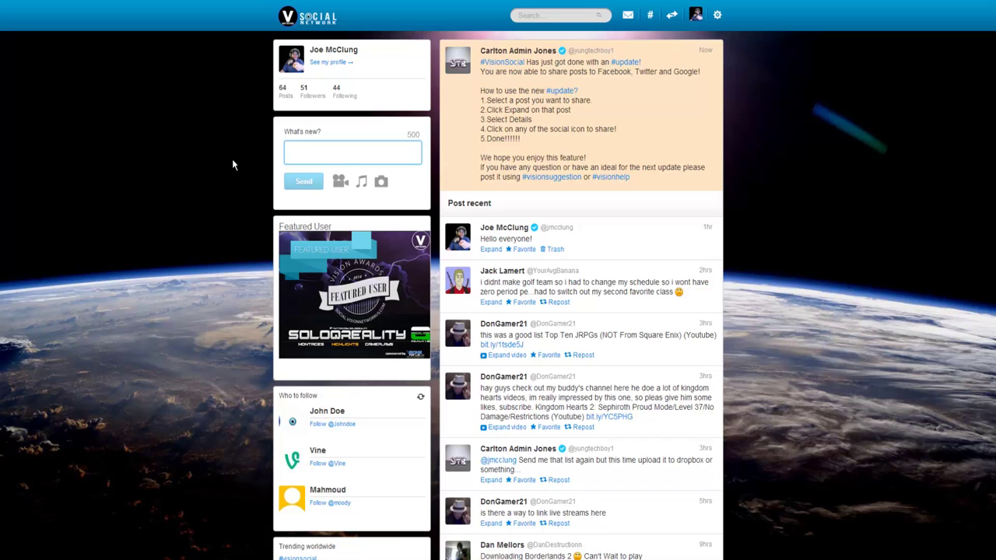
type("Hello everyone!")
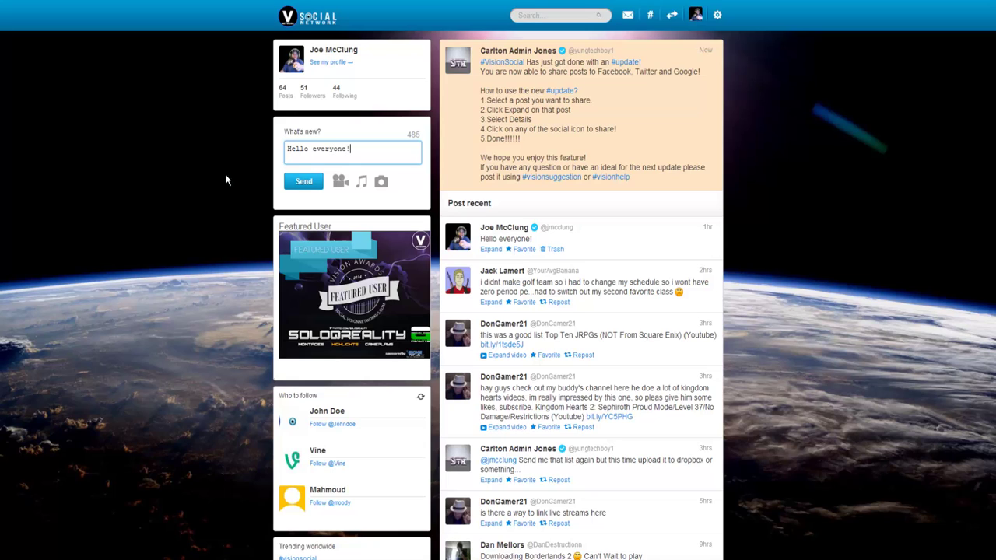
left_click(304, 183)
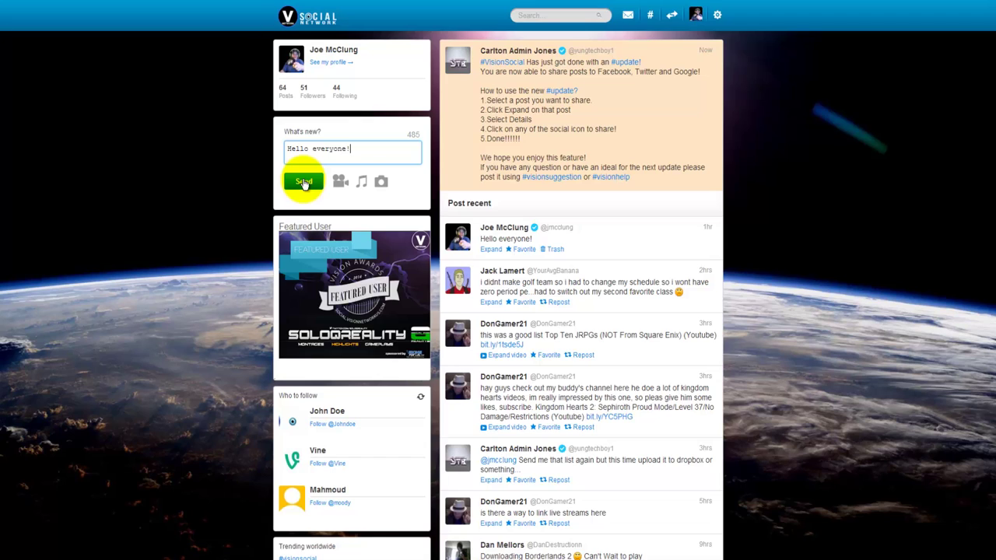
left_click(341, 183)
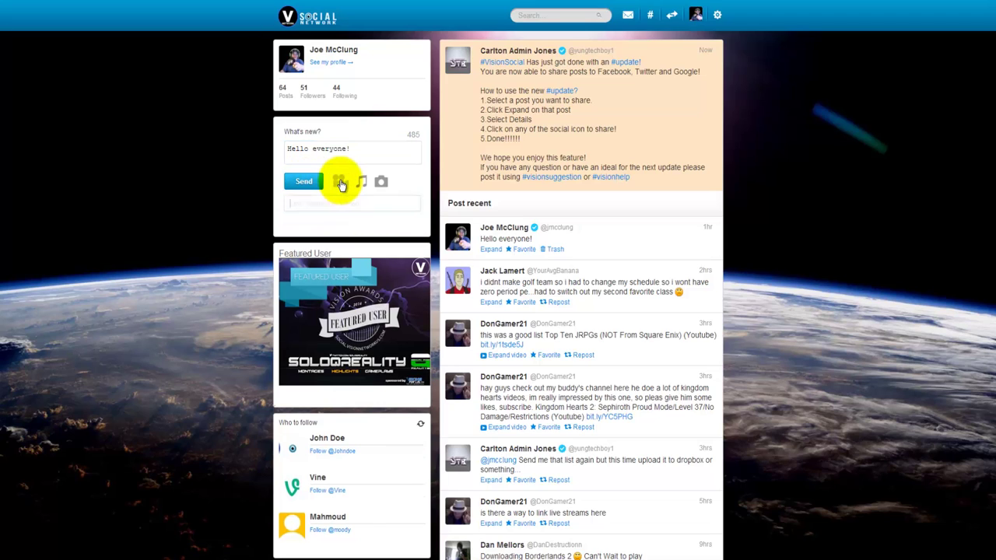
left_click(300, 205)
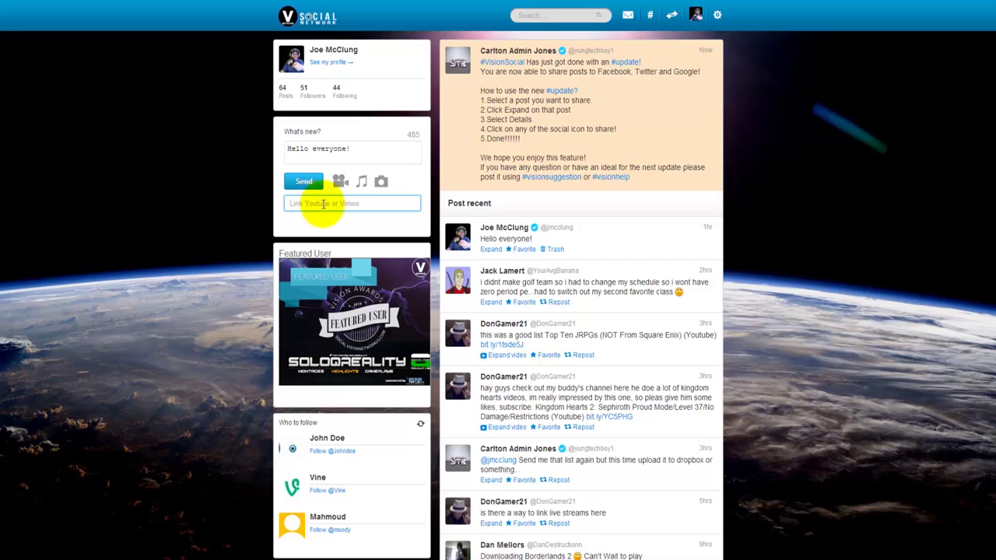
- Try the SoundCloud and photo attachments, dismiss the file picker, and publish the post
left_click(362, 183)
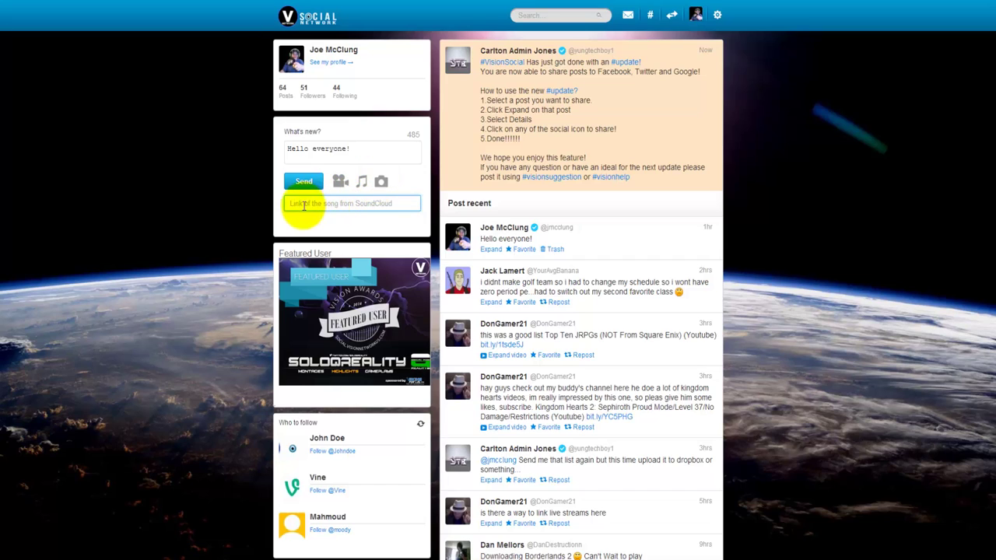
left_click(381, 182)
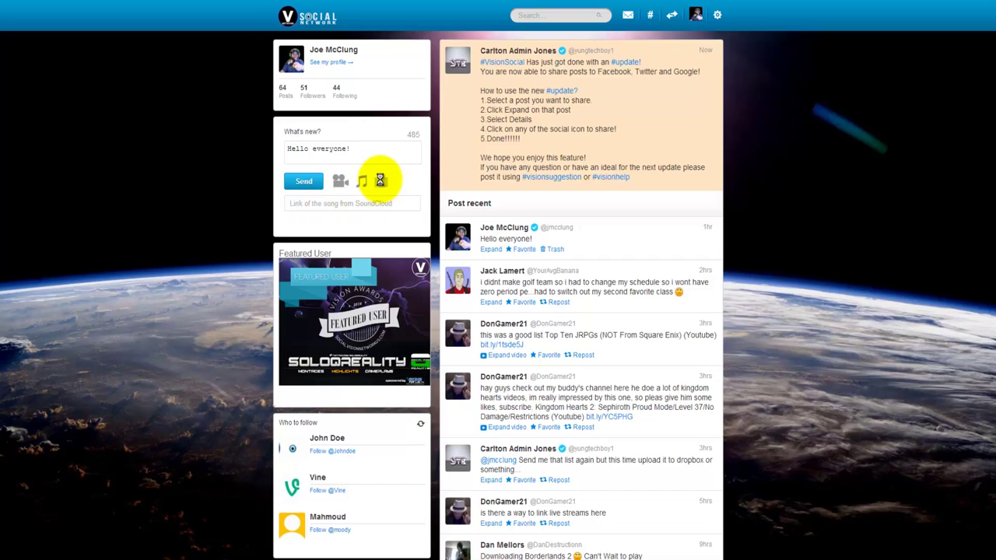
left_click(382, 183)
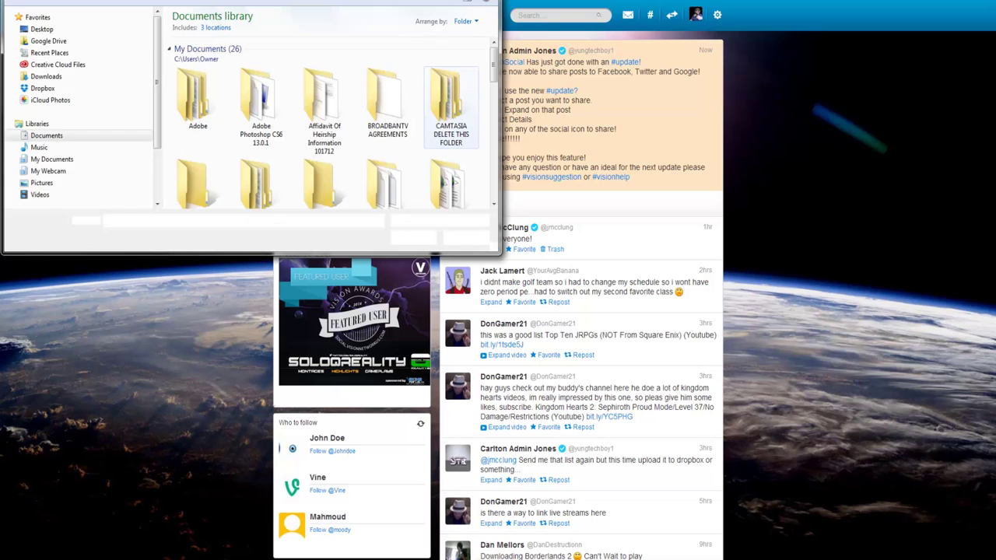
key("Escape")
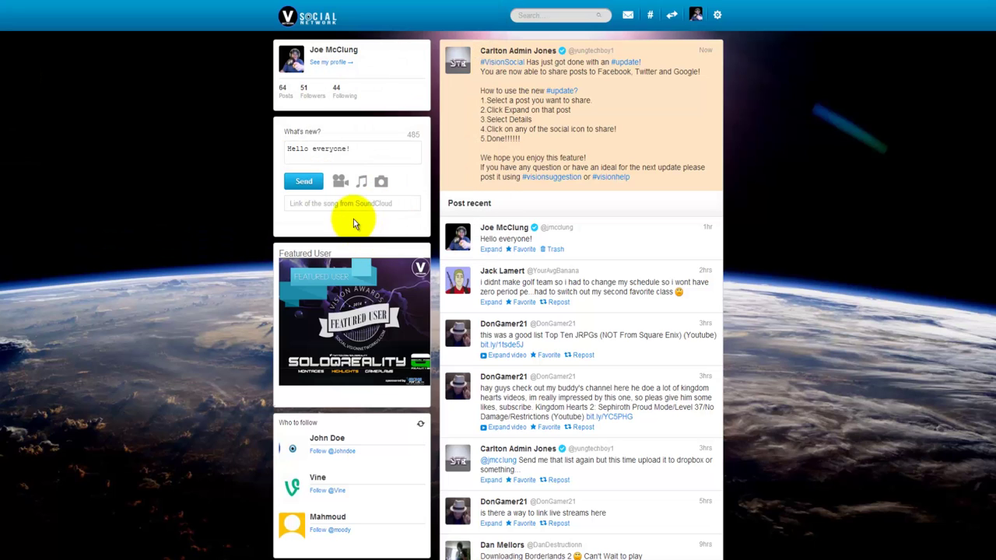
left_click(304, 183)
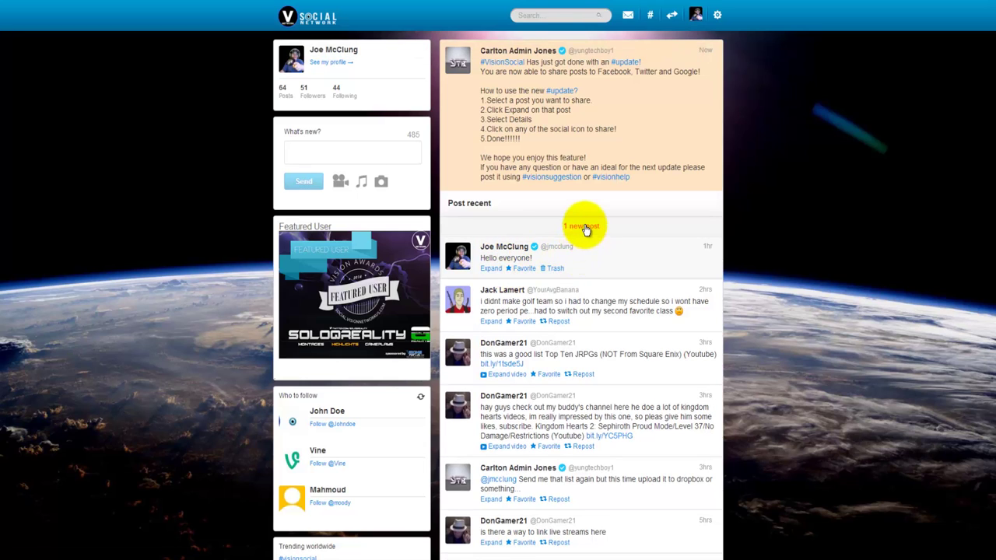
- Load the '1 new post' bar, expand the Hello everyone! post and open its Details
left_click(585, 228)
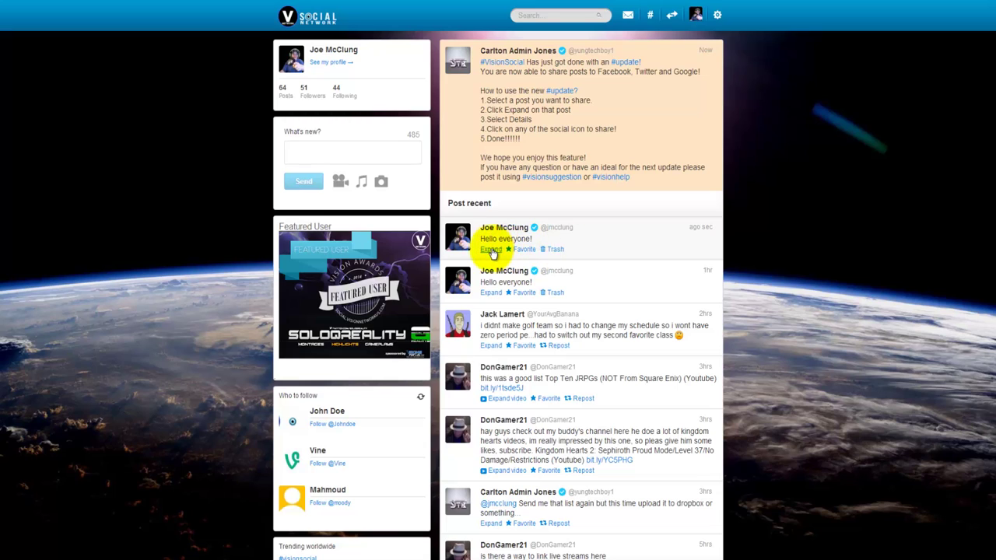
left_click(490, 250)
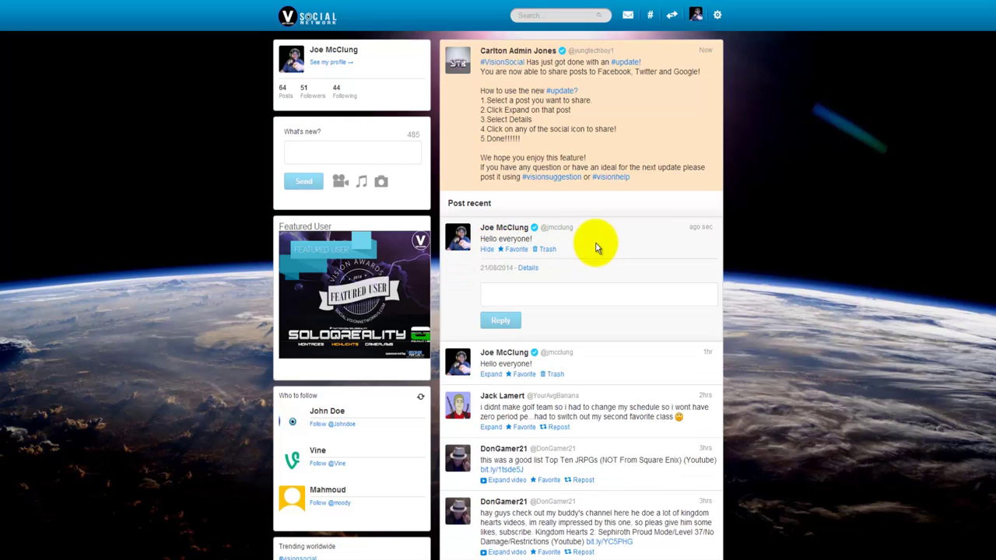
left_click(527, 268)
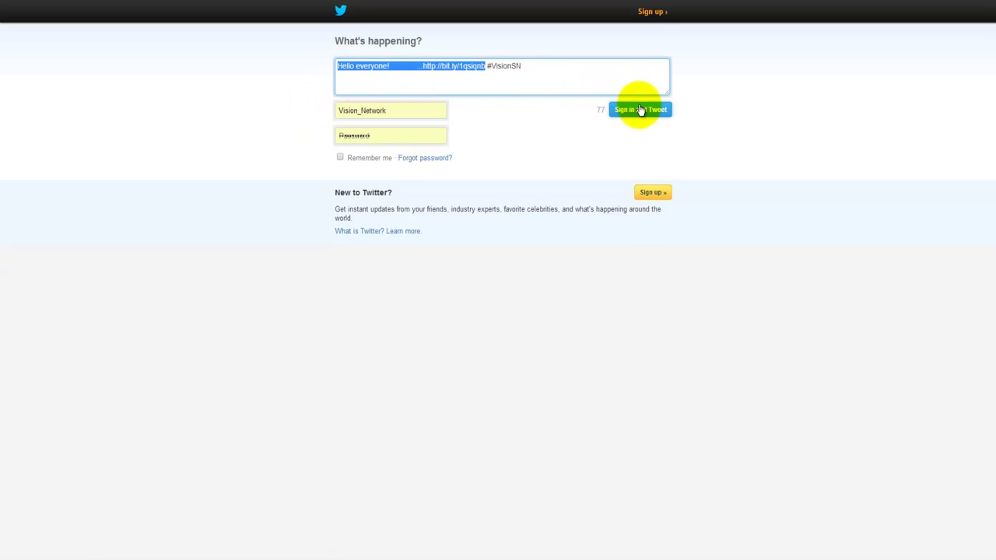
- Sign in to Twitter and tweet the Hello everyone! post with its short link and #VisionSN
left_click(644, 112)
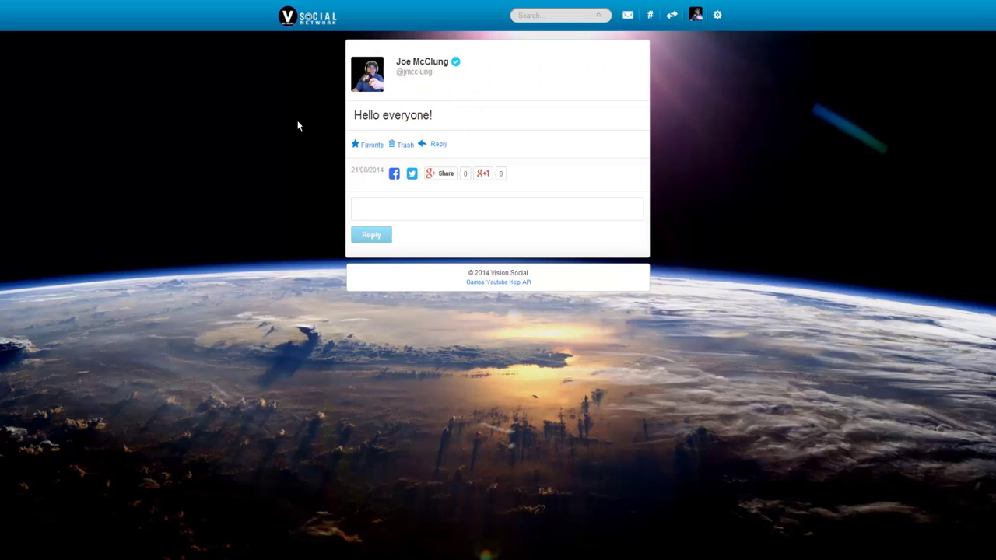
- Log in to Facebook and post the 'Hello everyone!' link publicly to your timeline
left_click(371, 113)
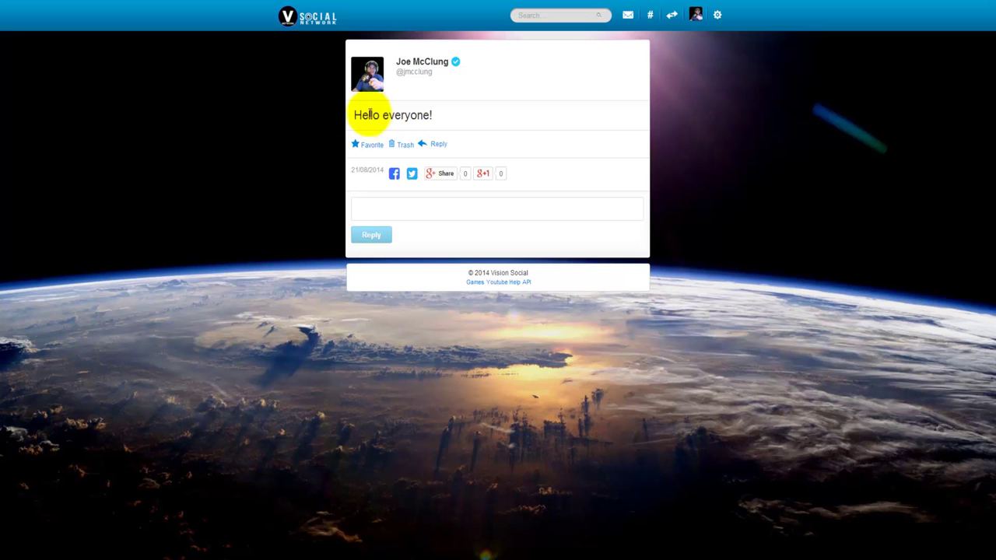
left_click(360, 143)
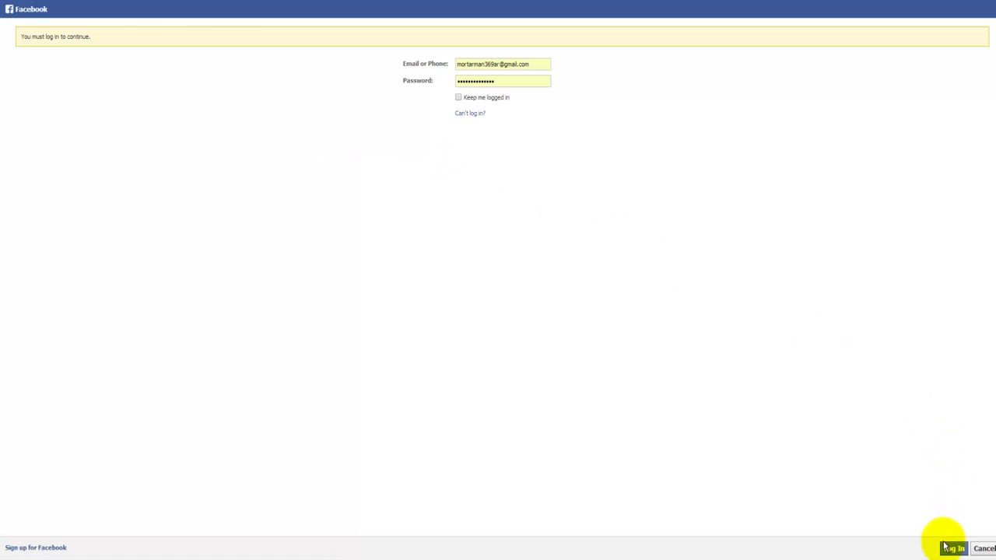
left_click(946, 548)
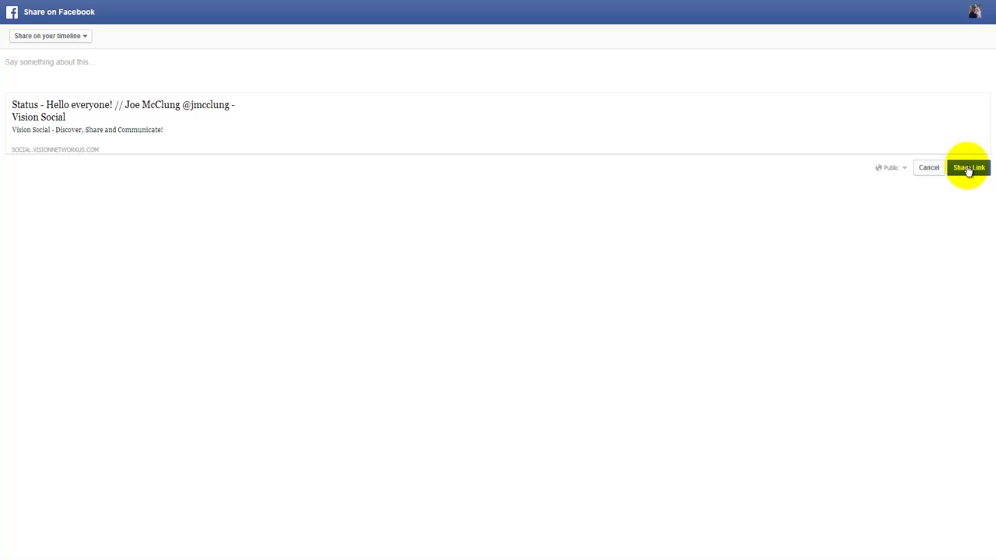
left_click(968, 170)
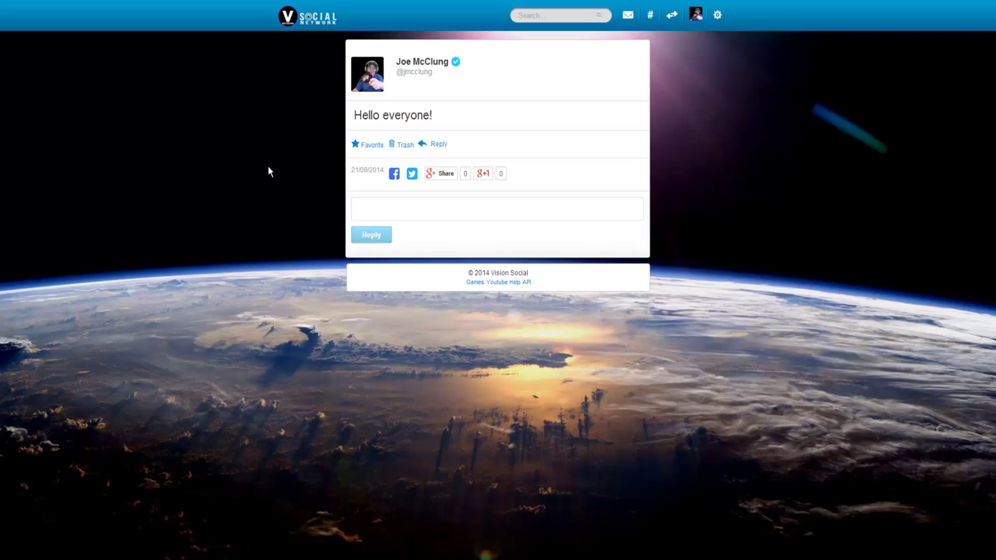
- Return to the Vision Social home feed and skim recent posts, with 'Hello everyone!' on top
left_click(312, 18)
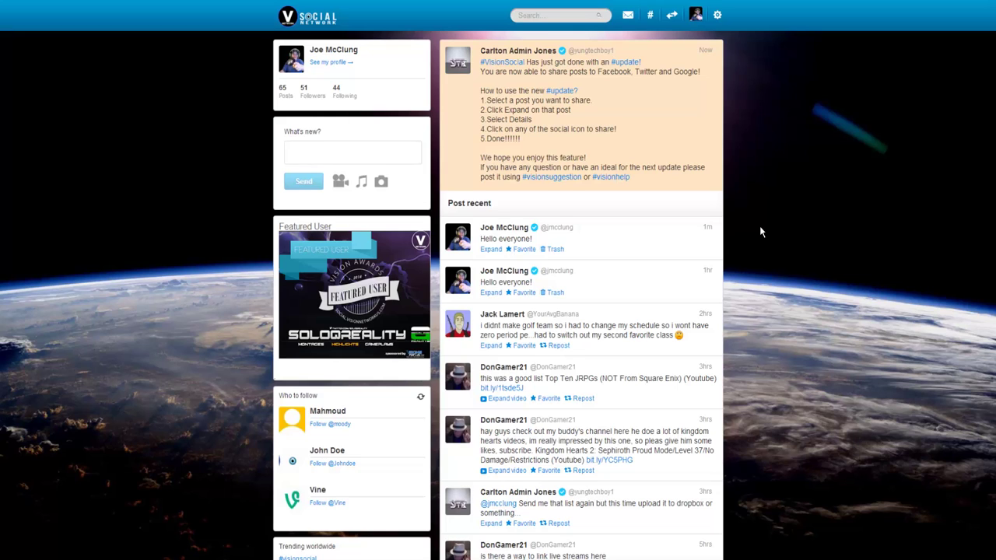
scroll(761, 231, "down", 3)
scroll(760, 231, "down", 5)
scroll(761, 231, "up", 5)
scroll(760, 231, "up", 3)
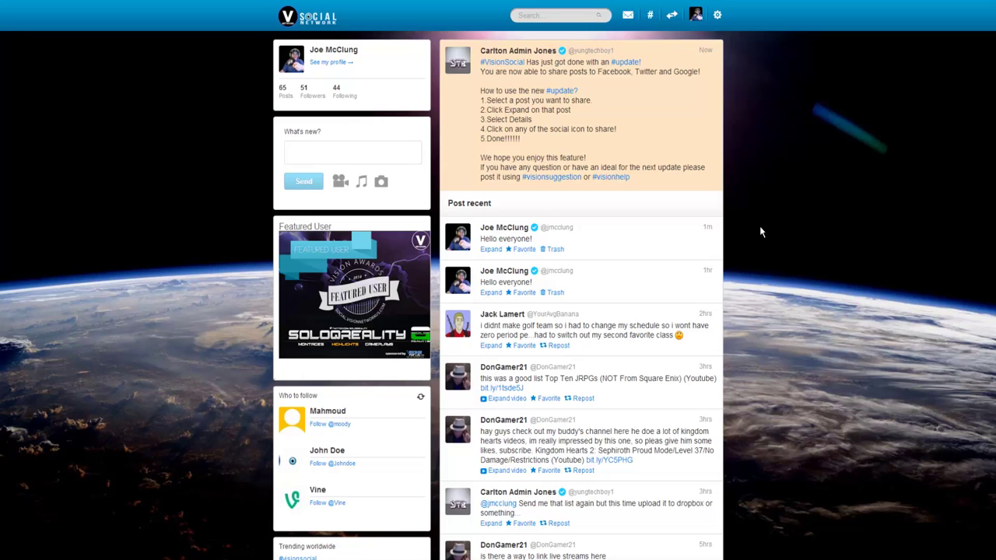